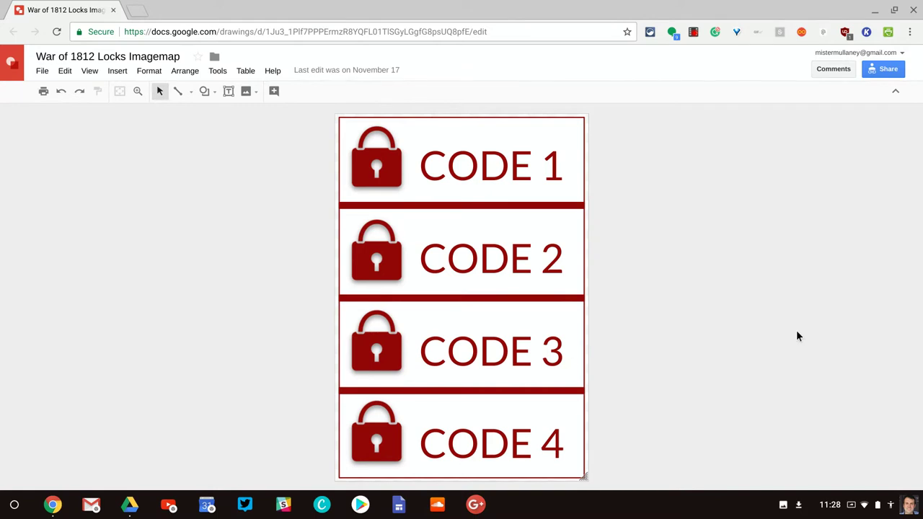
Open the Keep notepad beside the War of 1812 drawing via the Tools menu
{"action": "left_click", "coordinate": [798, 335]}
{"action": "left_click", "coordinate": [799, 332]}
{"action": "left_click", "coordinate": [218, 70]}
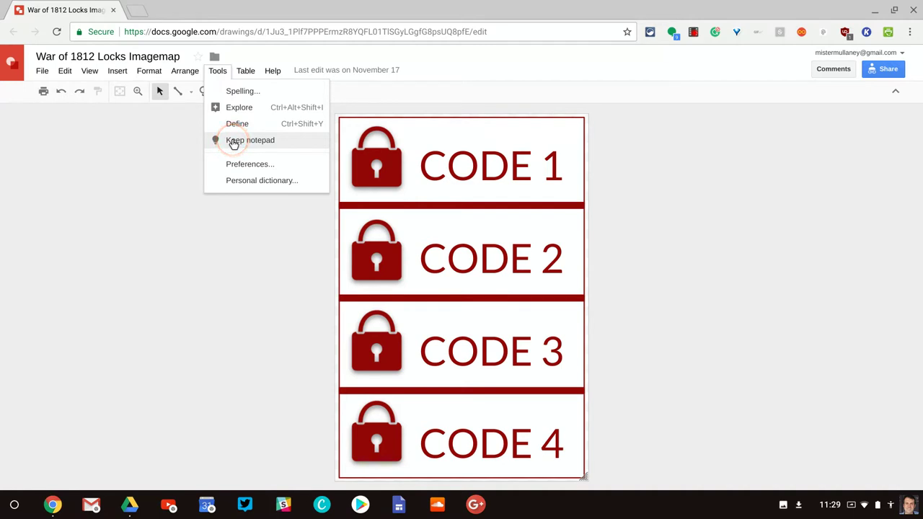
{"action": "left_click", "coordinate": [234, 142]}
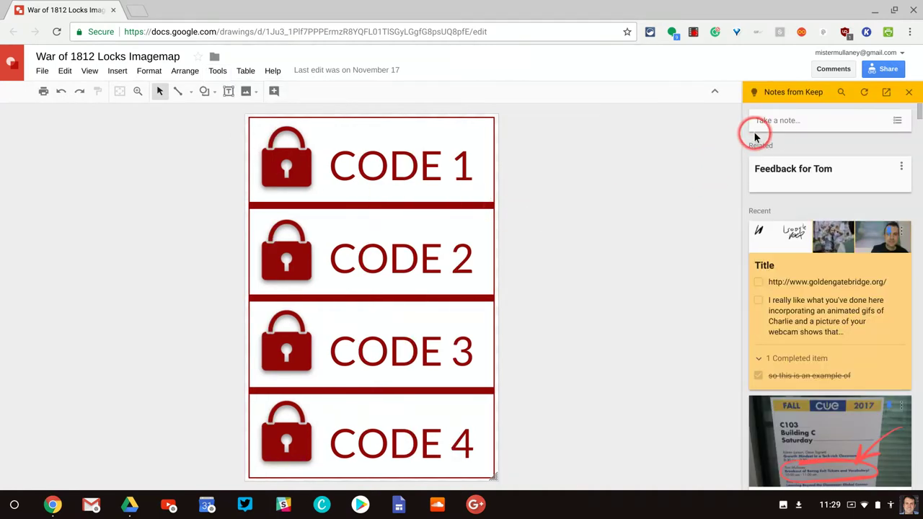
Start a new linked note titled 'Feedback for' followed by the student's name
{"action": "left_click", "coordinate": [787, 121]}
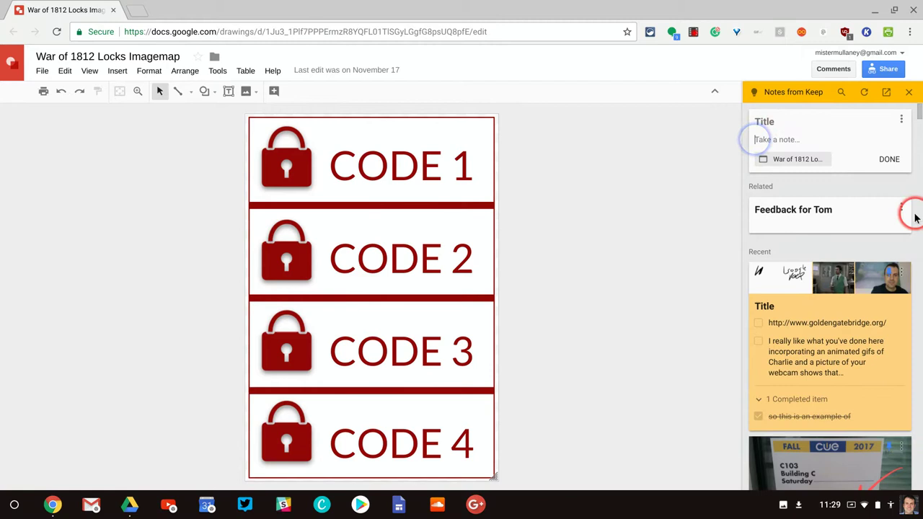
{"action": "left_click", "coordinate": [809, 119]}
{"action": "type", "text": "Fee"}
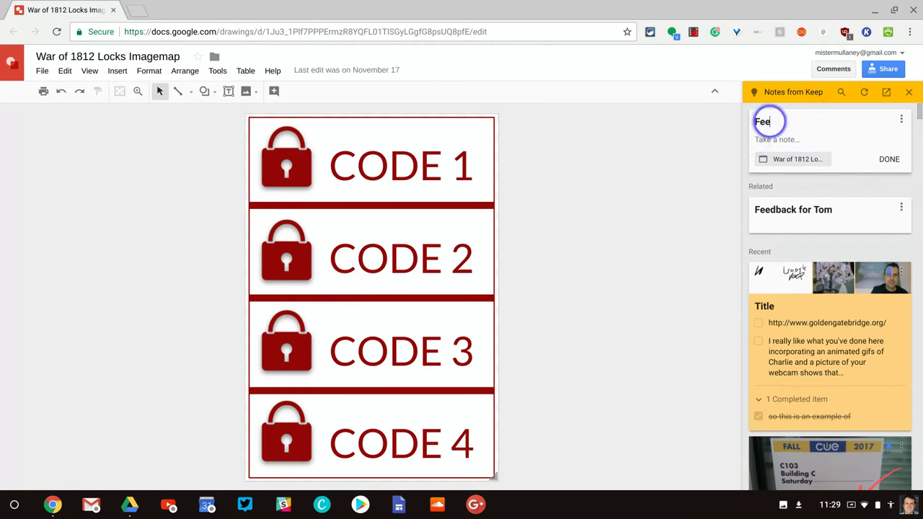
{"action": "type", "text": "dback for Tom"}
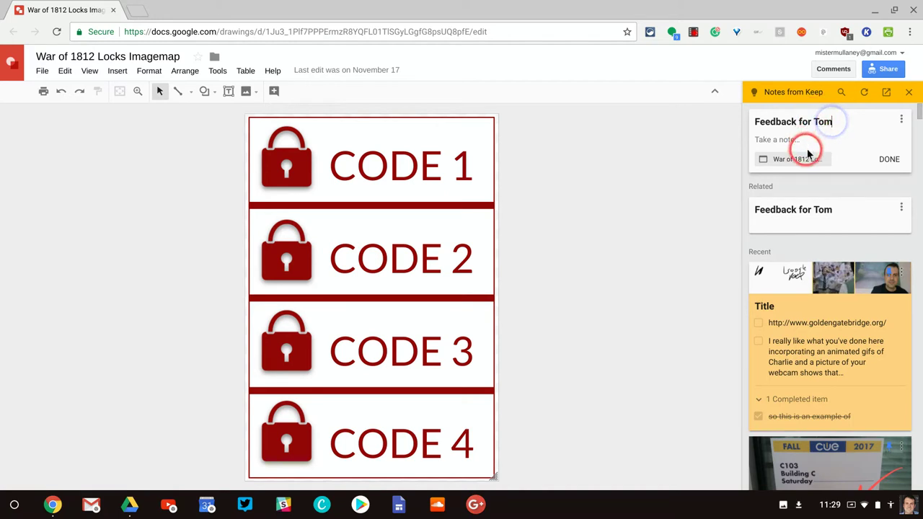
{"action": "mouse_move", "coordinate": [803, 163]}
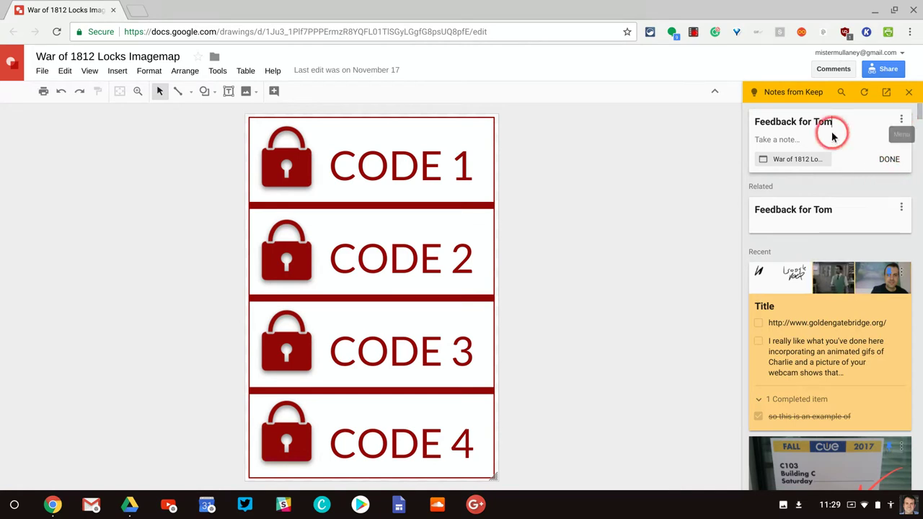
Open the feedback note in the full Google Keep web app in a separate tab
{"action": "left_click", "coordinate": [902, 120]}
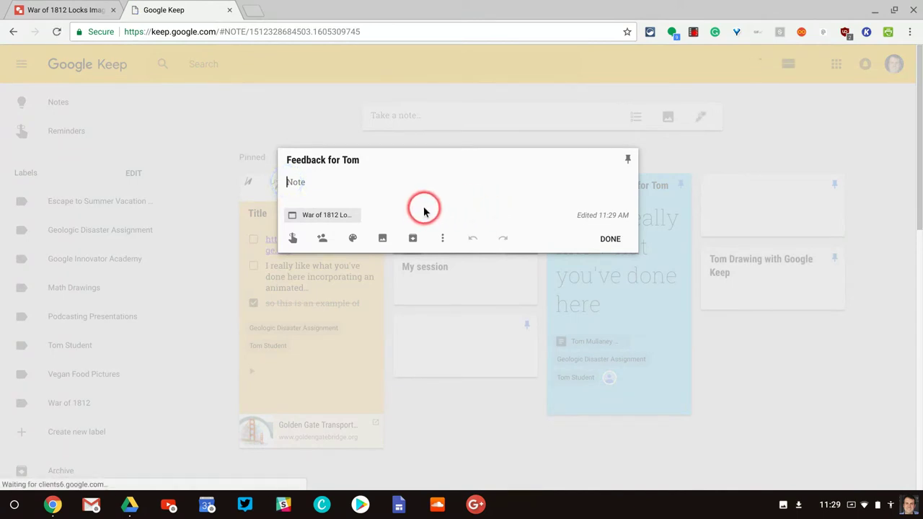
{"action": "left_click", "coordinate": [323, 240]}
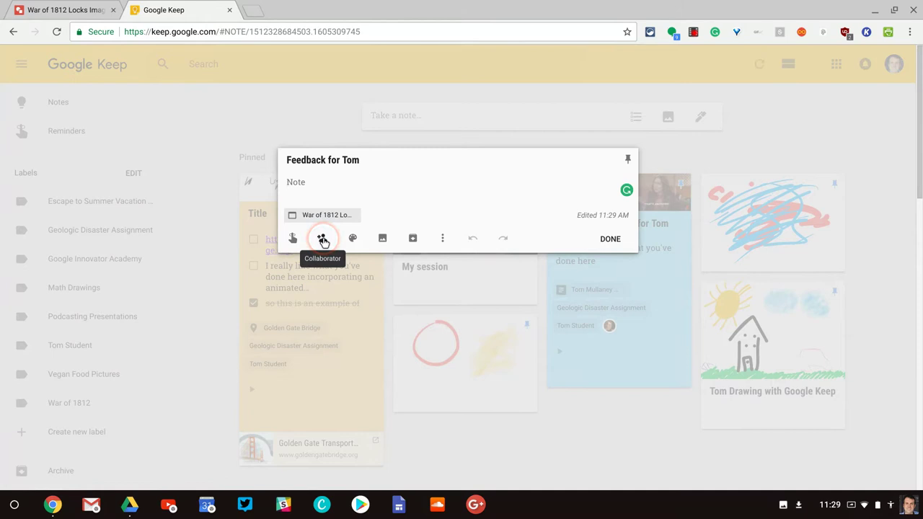
{"action": "left_click", "coordinate": [442, 240]}
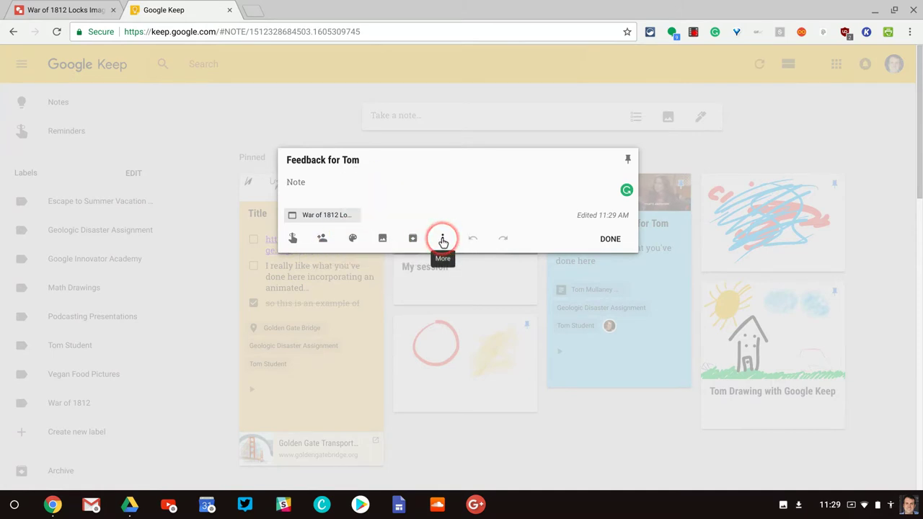
Add two labels to the note: the student's name label and 'War of 1812'
{"action": "left_click", "coordinate": [449, 279]}
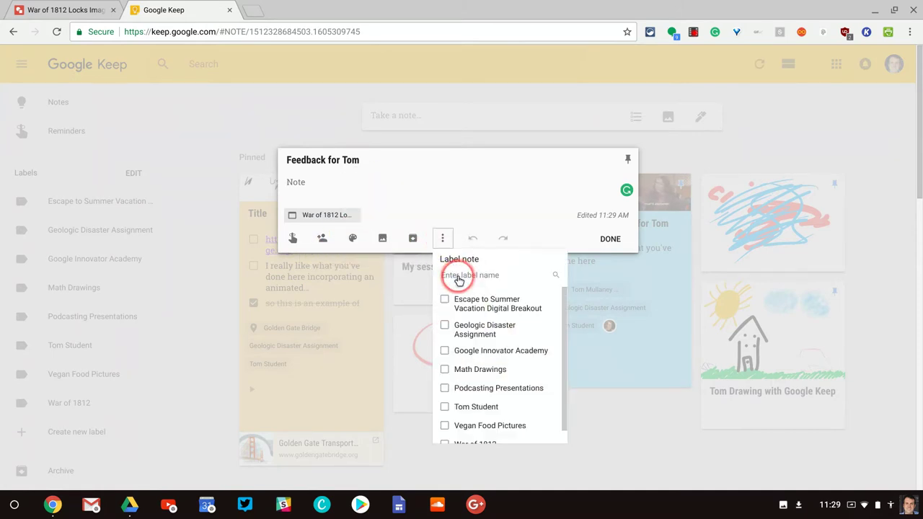
{"action": "left_click", "coordinate": [512, 276]}
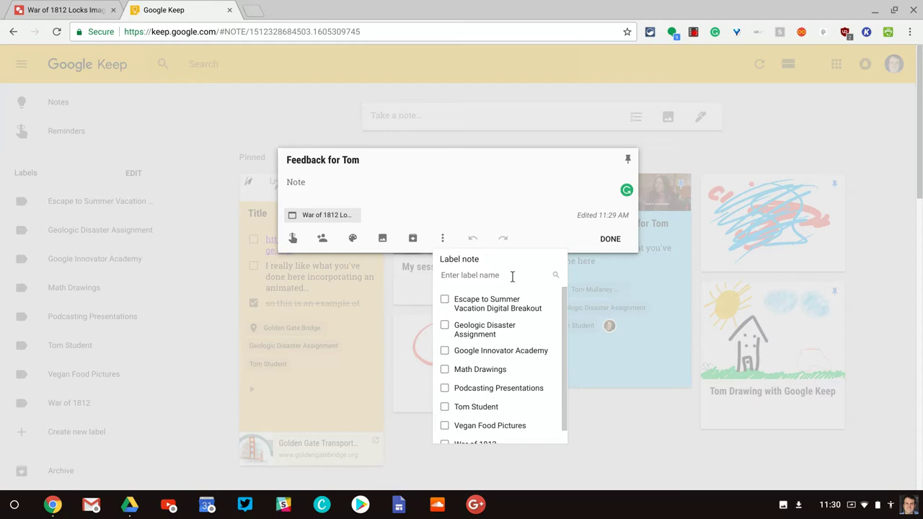
{"action": "type", "text": "Tom"}
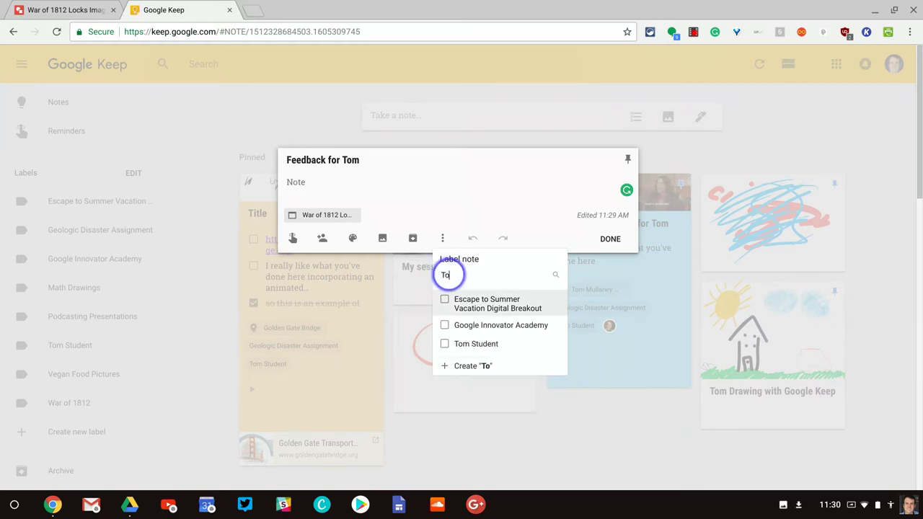
{"action": "left_click", "coordinate": [516, 307]}
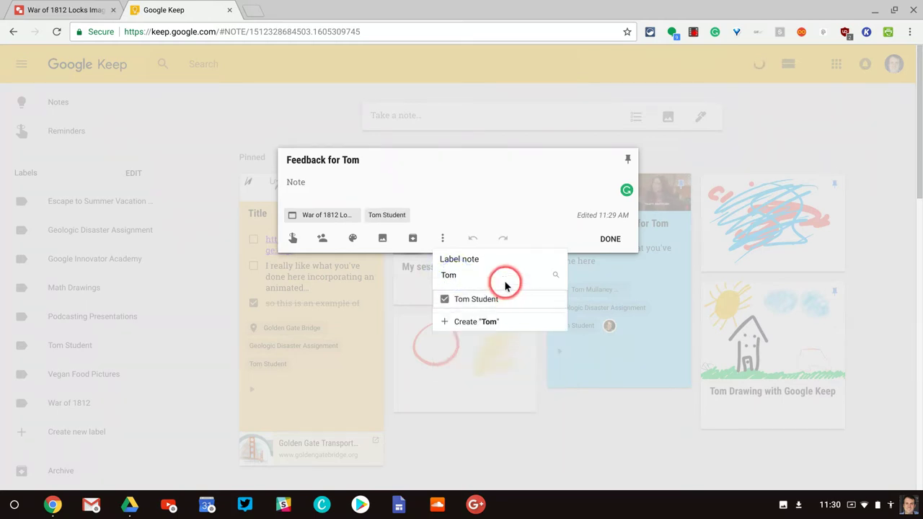
{"action": "left_click", "coordinate": [446, 272]}
{"action": "type", "text": "War i"}
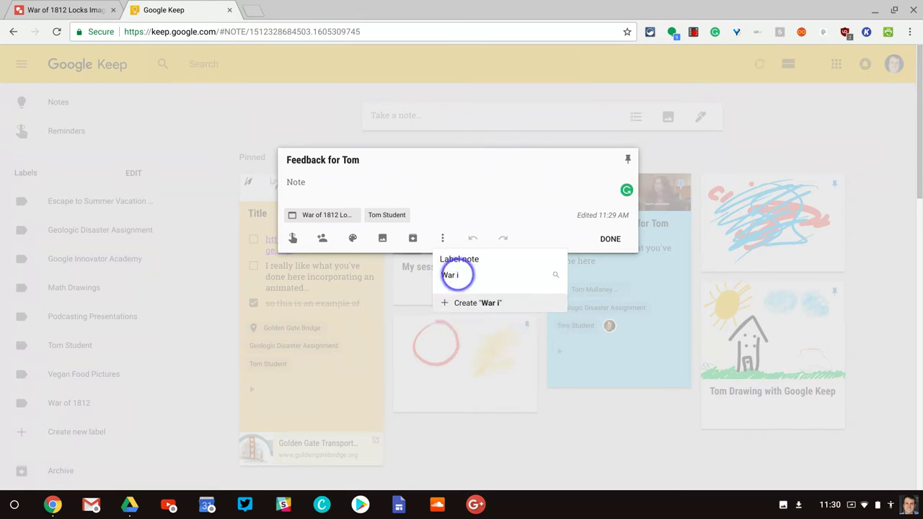
{"action": "key", "text": "BackSpace"}
{"action": "type", "text": "o"}
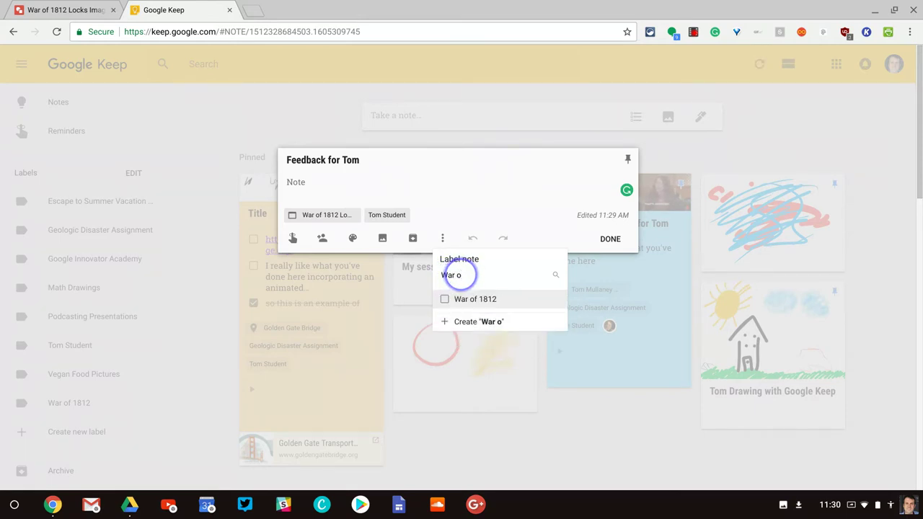
{"action": "left_click", "coordinate": [455, 300]}
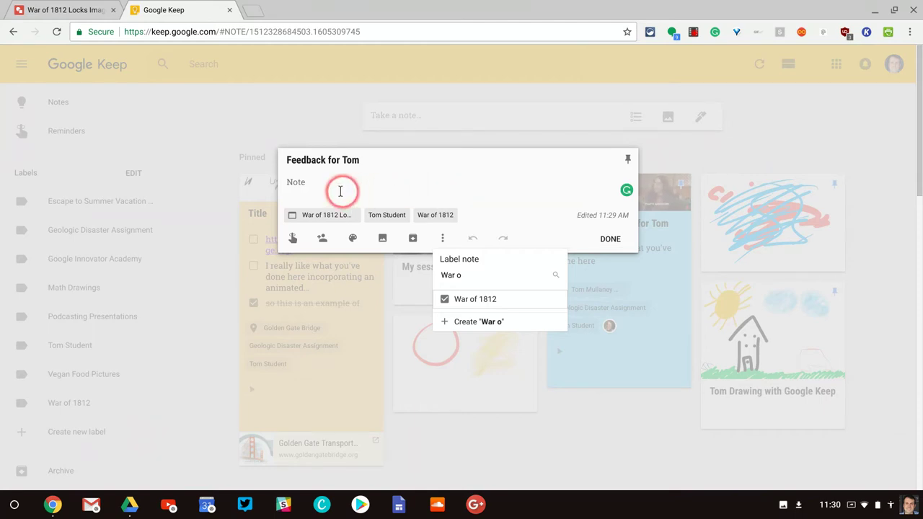
Close the label list and add a blank drawing to the feedback note
{"action": "left_click", "coordinate": [290, 182]}
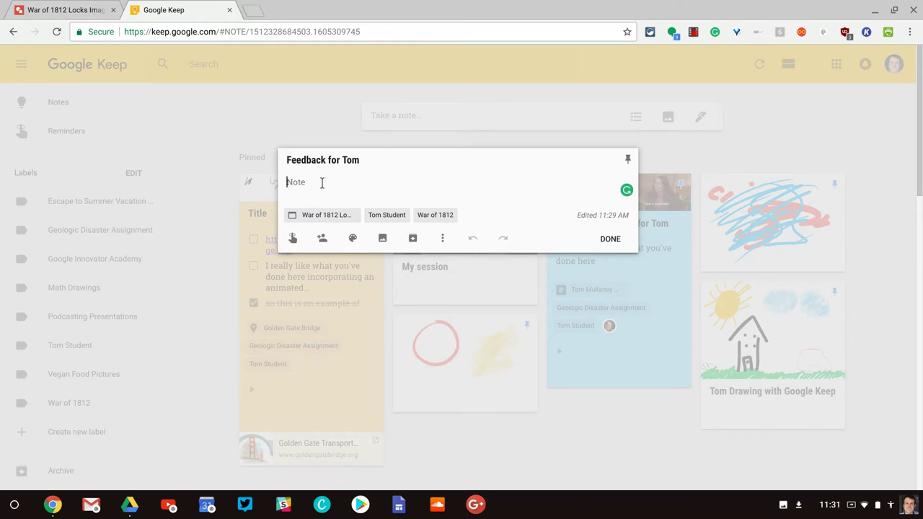
{"action": "left_click", "coordinate": [442, 240]}
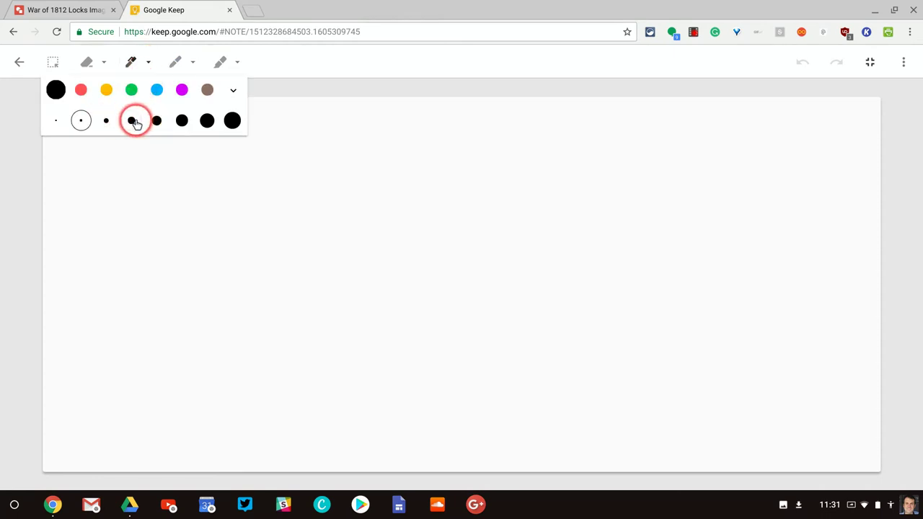
With a thicker black pen, sketch both wing outlines, left-wing windows and the main window row
{"action": "left_click", "coordinate": [133, 121]}
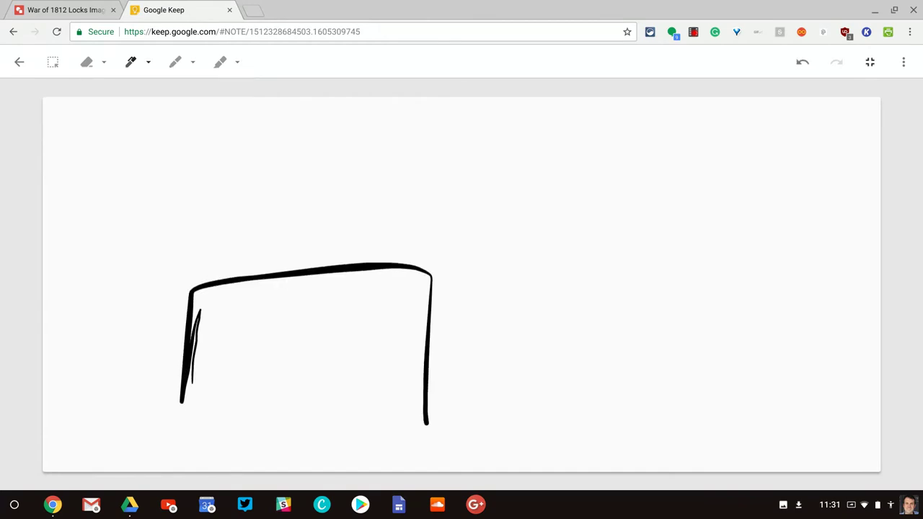
{"action": "mouse_move", "coordinate": [426, 329]}
{"action": "left_mouse_down"}
{"action": "mouse_move", "coordinate": [511, 322]}
{"action": "mouse_move", "coordinate": [548, 402]}
{"action": "left_mouse_up"}
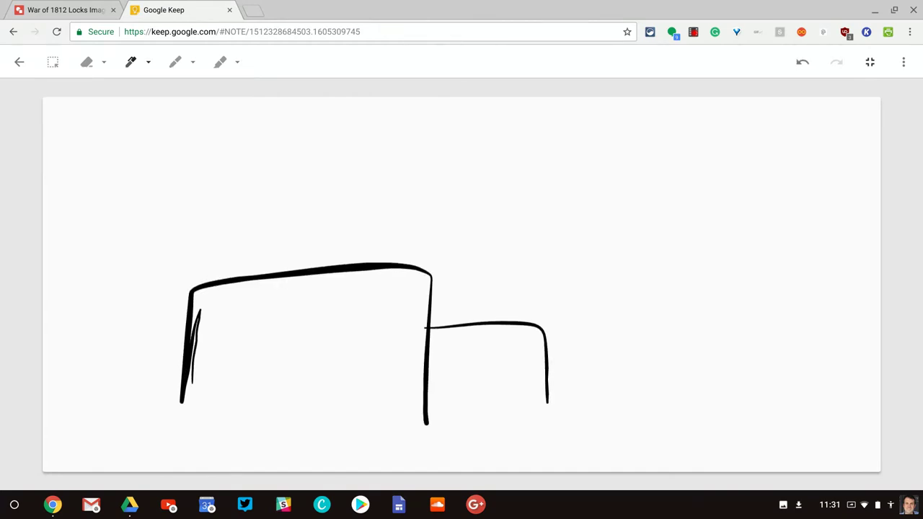
{"action": "left_click_drag", "start_coordinate": [186, 327], "coordinate": [112, 393]}
{"action": "left_click_drag", "start_coordinate": [134, 351], "coordinate": [142, 349]}
{"action": "left_click_drag", "start_coordinate": [157, 347], "coordinate": [156, 364]}
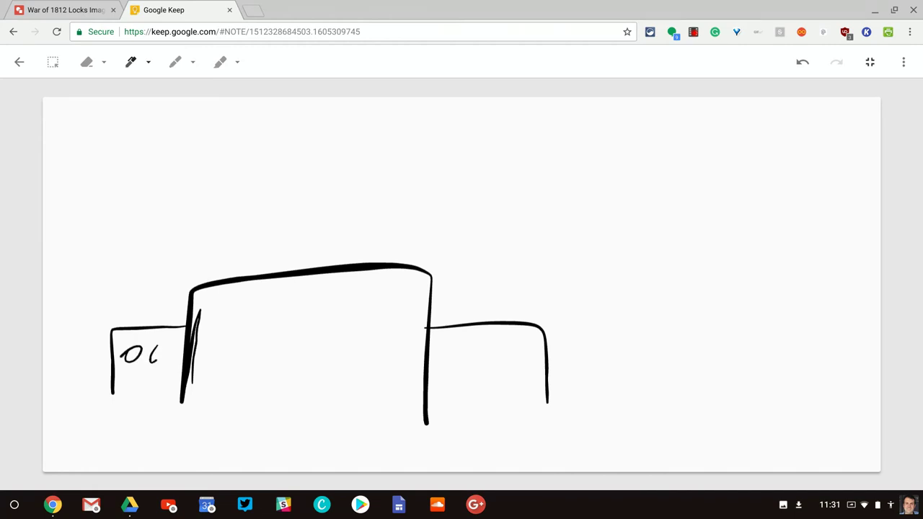
{"action": "mouse_move", "coordinate": [240, 312]}
{"action": "left_mouse_down"}
{"action": "mouse_move", "coordinate": [268, 324]}
{"action": "mouse_move", "coordinate": [315, 307]}
{"action": "mouse_move", "coordinate": [383, 300]}
{"action": "left_mouse_up"}
Add two columns, a peaked roof and two right-wing windows to the sketch
{"action": "left_click_drag", "start_coordinate": [349, 350], "coordinate": [348, 405]}
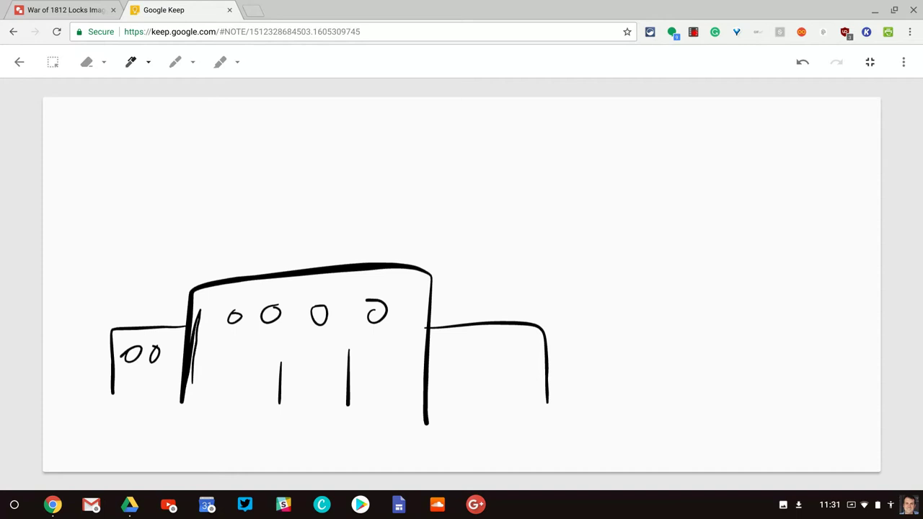
{"action": "left_click_drag", "start_coordinate": [250, 370], "coordinate": [232, 416]}
{"action": "left_click_drag", "start_coordinate": [233, 277], "coordinate": [400, 264]}
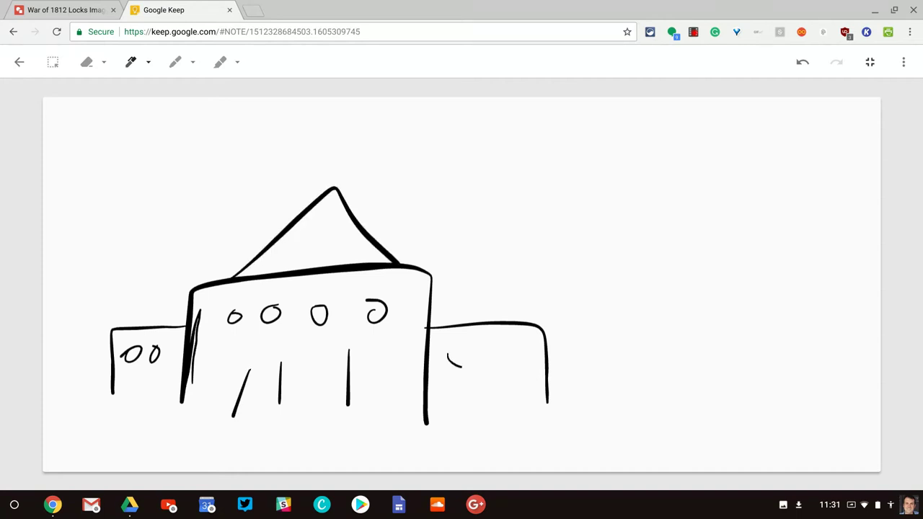
{"action": "left_click_drag", "start_coordinate": [462, 367], "coordinate": [449, 349]}
{"action": "left_click_drag", "start_coordinate": [505, 346], "coordinate": [507, 345]}
{"action": "left_click", "coordinate": [220, 63]}
Shade the left-wing windows and first main-building window with thick yellow highlighter
{"action": "left_click", "coordinate": [237, 62]}
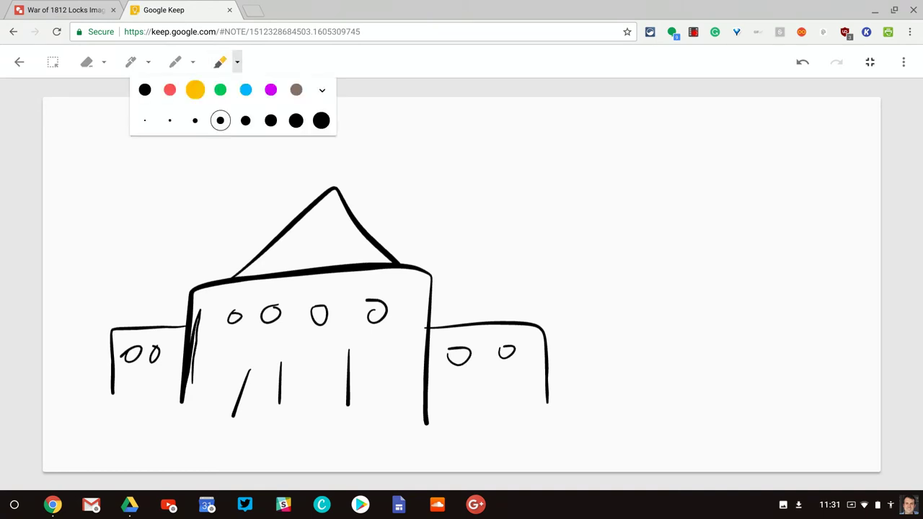
{"action": "left_click", "coordinate": [271, 121]}
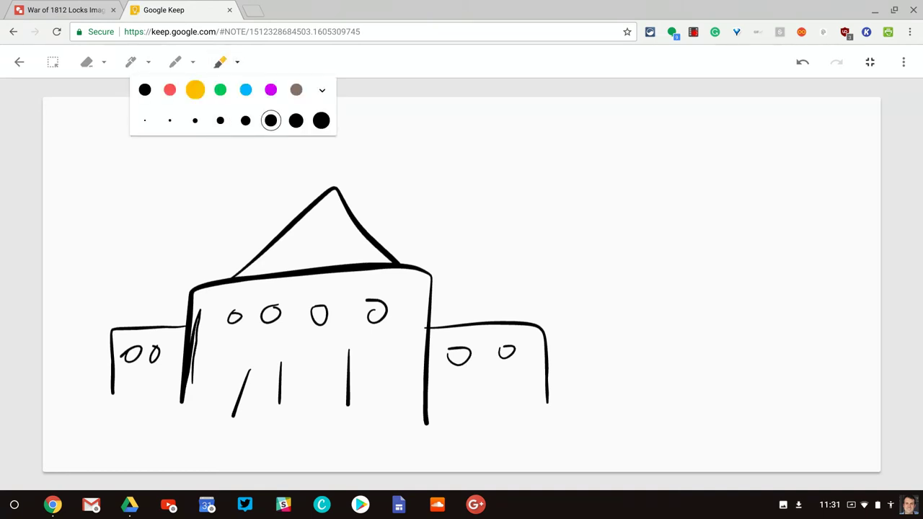
{"action": "mouse_move", "coordinate": [122, 364]}
{"action": "left_mouse_down"}
{"action": "mouse_move", "coordinate": [162, 334]}
{"action": "mouse_move", "coordinate": [156, 365]}
{"action": "left_mouse_up"}
{"action": "left_click_drag", "start_coordinate": [164, 334], "coordinate": [147, 370]}
{"action": "mouse_move", "coordinate": [228, 328]}
{"action": "left_mouse_down"}
{"action": "mouse_move", "coordinate": [229, 296]}
{"action": "mouse_move", "coordinate": [238, 322]}
{"action": "mouse_move", "coordinate": [243, 287]}
{"action": "left_mouse_up"}
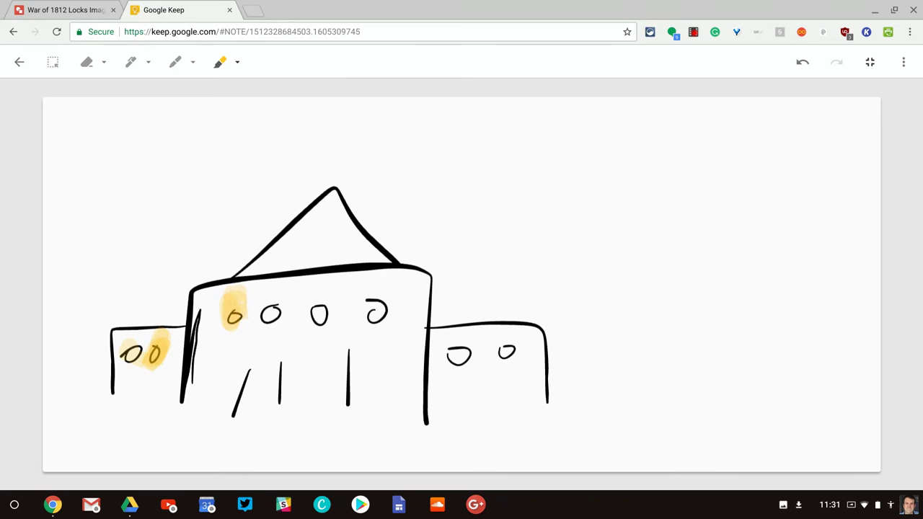
{"action": "left_click", "coordinate": [175, 63]}
{"action": "left_click", "coordinate": [192, 62]}
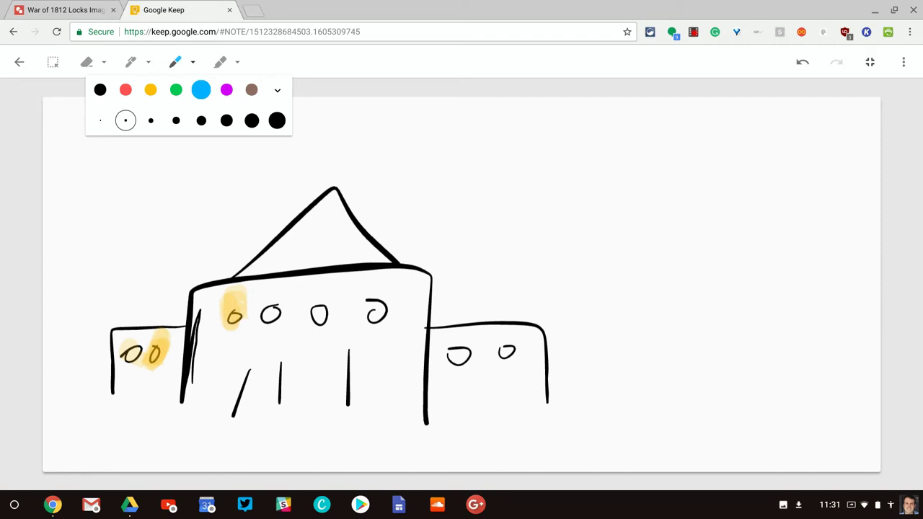
With a thicker blue pen, handwrite '-more specific' at the canvas upper right
{"action": "left_click", "coordinate": [176, 121]}
{"action": "mouse_move", "coordinate": [489, 154]}
{"action": "left_mouse_down"}
{"action": "mouse_move", "coordinate": [525, 151]}
{"action": "mouse_move", "coordinate": [570, 179]}
{"action": "mouse_move", "coordinate": [593, 176]}
{"action": "left_mouse_up"}
{"action": "mouse_move", "coordinate": [614, 148]}
{"action": "left_mouse_down"}
{"action": "mouse_move", "coordinate": [604, 179]}
{"action": "mouse_move", "coordinate": [617, 148]}
{"action": "left_mouse_up"}
{"action": "mouse_move", "coordinate": [635, 172]}
{"action": "left_mouse_down"}
{"action": "mouse_move", "coordinate": [667, 144]}
{"action": "mouse_move", "coordinate": [665, 178]}
{"action": "left_mouse_up"}
{"action": "mouse_move", "coordinate": [739, 134]}
{"action": "left_mouse_down"}
{"action": "mouse_move", "coordinate": [697, 153]}
{"action": "mouse_move", "coordinate": [692, 193]}
{"action": "left_mouse_up"}
{"action": "mouse_move", "coordinate": [741, 151]}
{"action": "left_mouse_down"}
{"action": "mouse_move", "coordinate": [737, 194]}
{"action": "mouse_move", "coordinate": [745, 171]}
{"action": "mouse_move", "coordinate": [813, 153]}
{"action": "mouse_move", "coordinate": [816, 133]}
{"action": "mouse_move", "coordinate": [839, 119]}
{"action": "mouse_move", "coordinate": [837, 151]}
{"action": "mouse_move", "coordinate": [837, 133]}
{"action": "mouse_move", "coordinate": [877, 173]}
{"action": "left_mouse_up"}
{"action": "left_click", "coordinate": [838, 151]}
{"action": "left_click", "coordinate": [844, 123]}
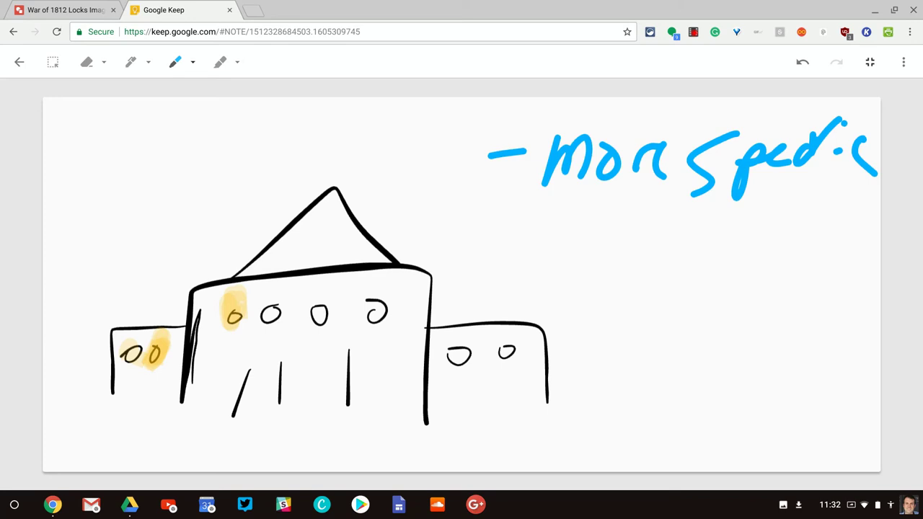
Switch to a slightly thinner pen and handwrite '-details about war' below it
{"action": "left_click", "coordinate": [193, 63]}
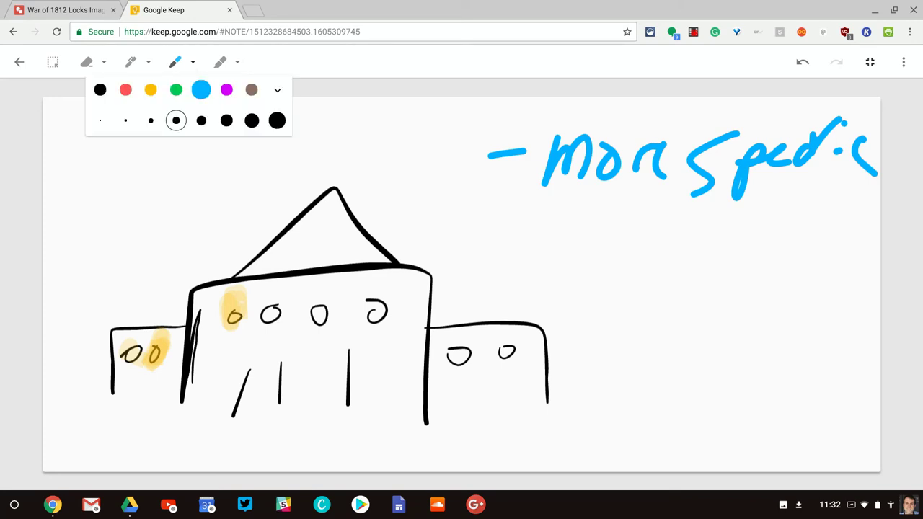
{"action": "left_click", "coordinate": [151, 120]}
{"action": "mouse_move", "coordinate": [508, 244]}
{"action": "left_mouse_down"}
{"action": "mouse_move", "coordinate": [533, 232]}
{"action": "mouse_move", "coordinate": [573, 257]}
{"action": "left_mouse_up"}
{"action": "mouse_move", "coordinate": [581, 235]}
{"action": "left_mouse_down"}
{"action": "mouse_move", "coordinate": [594, 219]}
{"action": "mouse_move", "coordinate": [597, 254]}
{"action": "left_mouse_up"}
{"action": "left_click_drag", "start_coordinate": [617, 220], "coordinate": [619, 249]}
{"action": "left_click_drag", "start_coordinate": [671, 223], "coordinate": [668, 242]}
{"action": "left_click", "coordinate": [654, 197]}
{"action": "left_click_drag", "start_coordinate": [694, 190], "coordinate": [685, 248]}
{"action": "left_click_drag", "start_coordinate": [725, 217], "coordinate": [707, 248]}
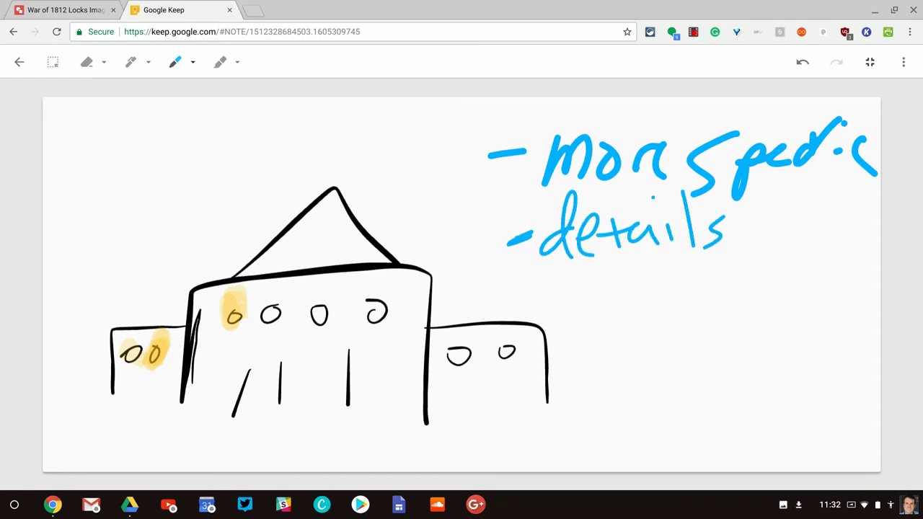
{"action": "left_click_drag", "start_coordinate": [643, 275], "coordinate": [664, 298]}
{"action": "left_click_drag", "start_coordinate": [675, 267], "coordinate": [696, 297]}
{"action": "left_click_drag", "start_coordinate": [717, 267], "coordinate": [715, 288]}
{"action": "mouse_move", "coordinate": [749, 249]}
{"action": "left_mouse_down"}
{"action": "mouse_move", "coordinate": [772, 247]}
{"action": "mouse_move", "coordinate": [779, 280]}
{"action": "left_mouse_up"}
{"action": "left_click_drag", "start_coordinate": [788, 259], "coordinate": [826, 244]}
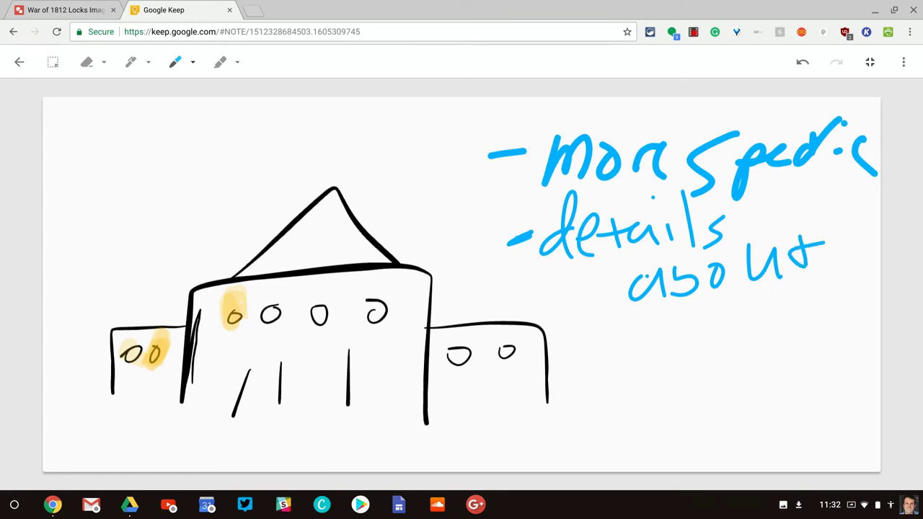
{"action": "mouse_move", "coordinate": [662, 330]}
{"action": "left_mouse_down"}
{"action": "mouse_move", "coordinate": [691, 334]}
{"action": "mouse_move", "coordinate": [719, 310]}
{"action": "left_mouse_up"}
{"action": "mouse_move", "coordinate": [724, 332]}
{"action": "left_mouse_down"}
{"action": "mouse_move", "coordinate": [740, 306]}
{"action": "mouse_move", "coordinate": [748, 343]}
{"action": "left_mouse_up"}
{"action": "left_click_drag", "start_coordinate": [766, 319], "coordinate": [789, 296]}
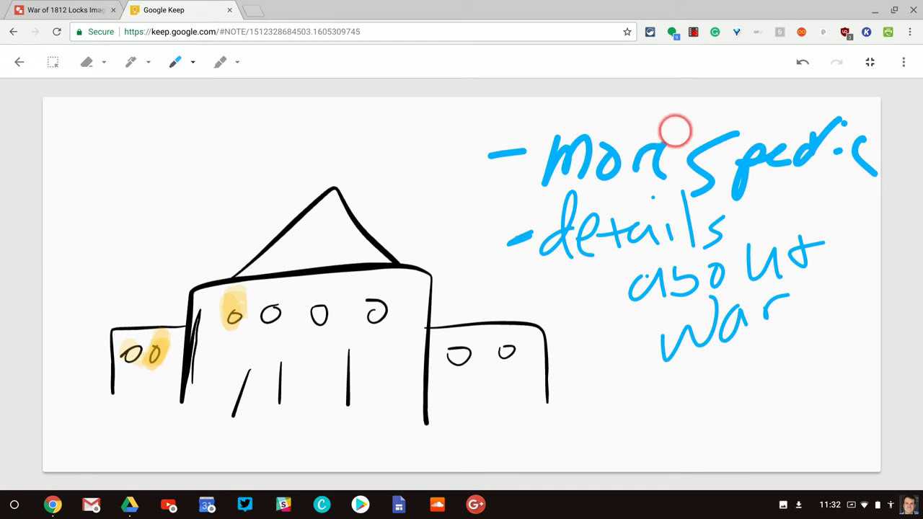
Leave the drawing editor and return to the note showing the sketch, comments and labels
{"action": "left_click", "coordinate": [903, 64]}
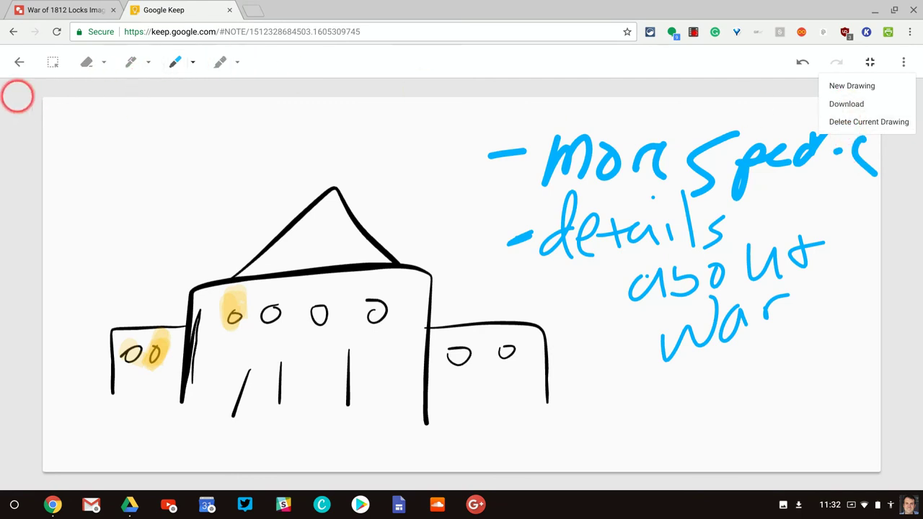
{"action": "left_click", "coordinate": [21, 66]}
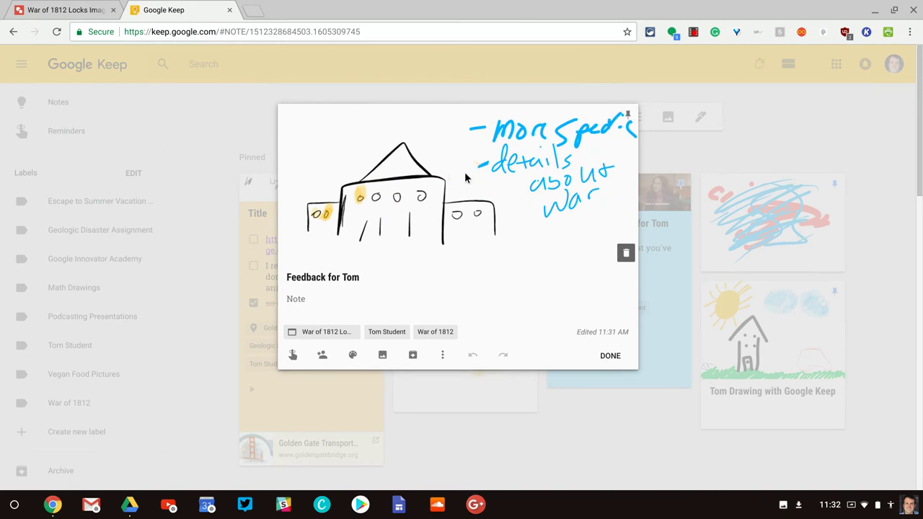
{"action": "left_click", "coordinate": [464, 173]}
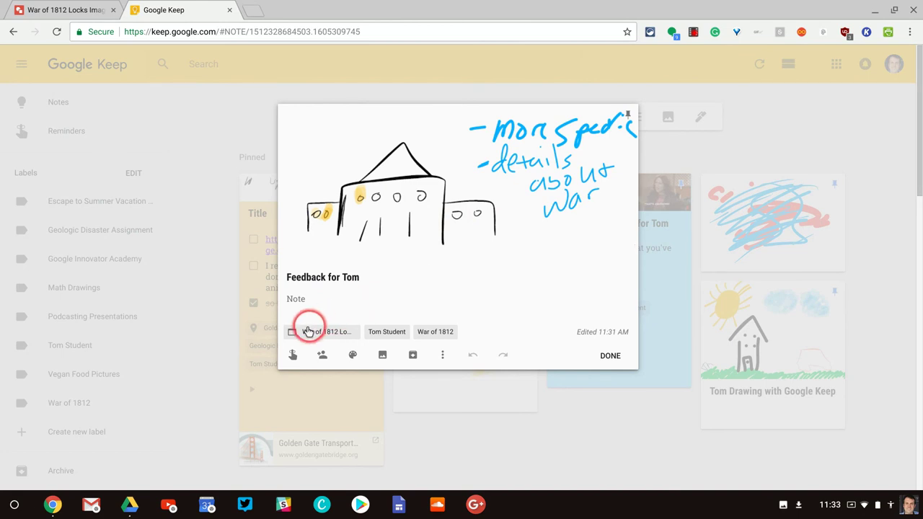
{"action": "mouse_move", "coordinate": [339, 331]}
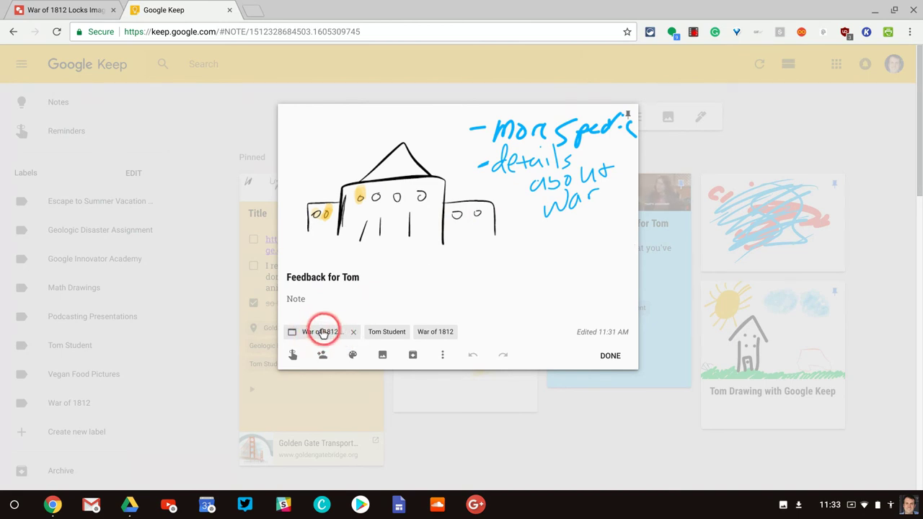
{"action": "mouse_move", "coordinate": [410, 331]}
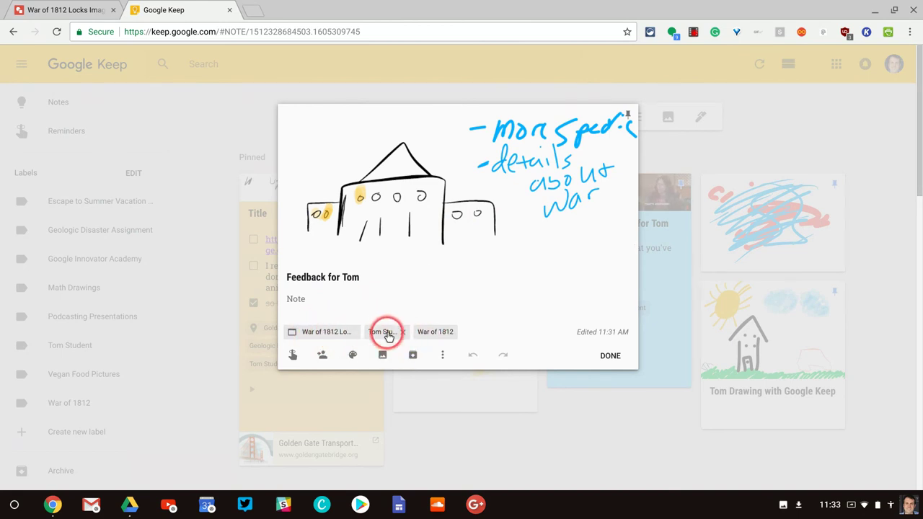